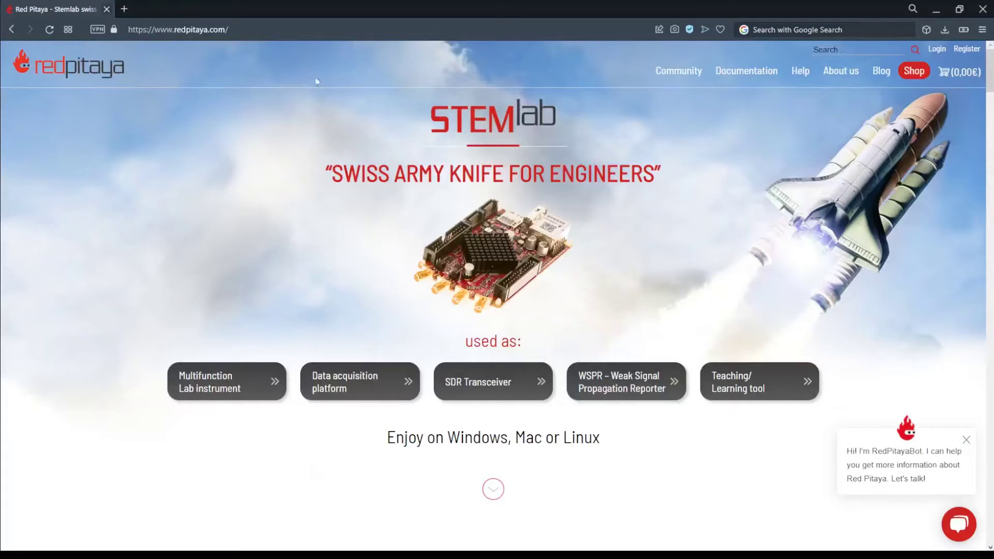
- Open the Red Pitaya documentation and go to the 1.3 Prepare SD card page
{"action": "left_click", "coordinate": [236, 29]}
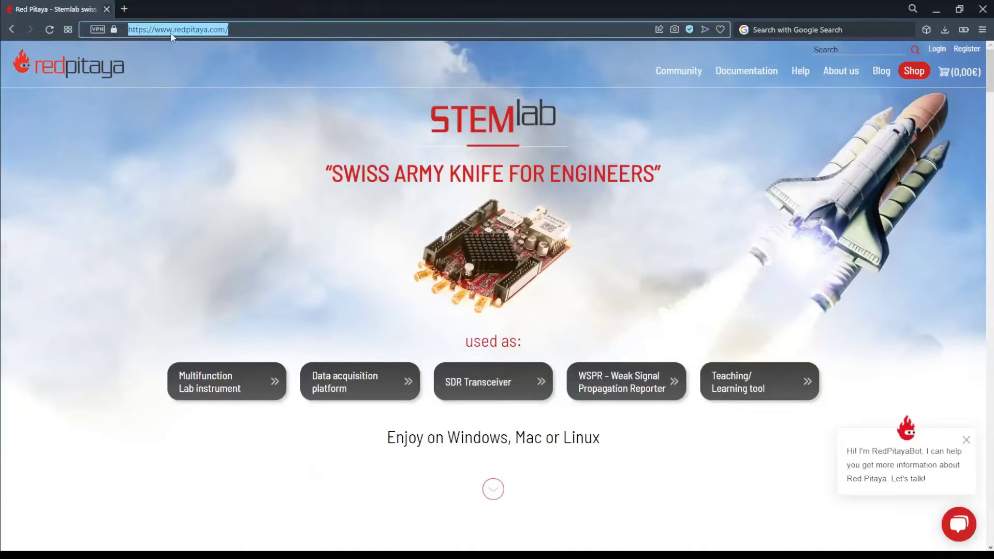
{"action": "left_click", "coordinate": [679, 134]}
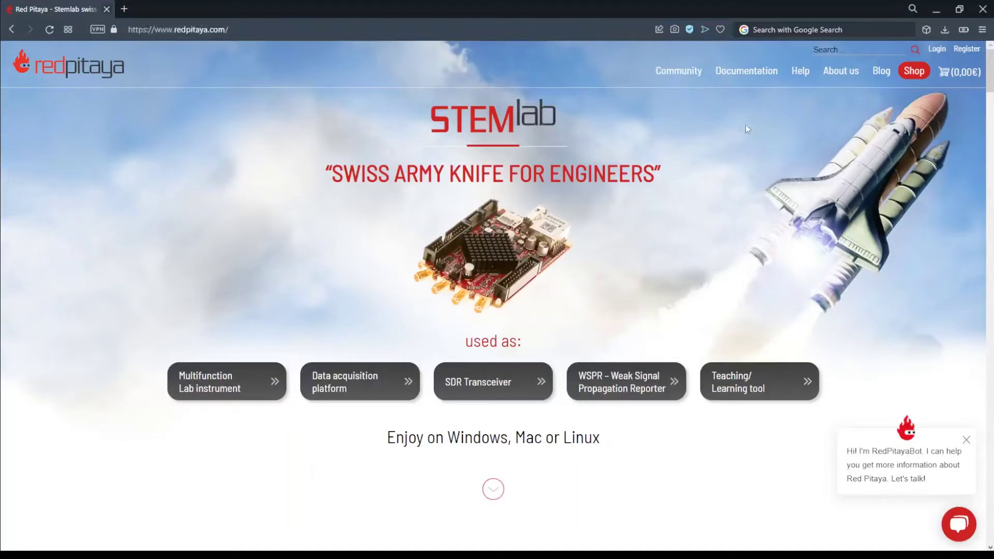
{"action": "left_click", "coordinate": [736, 73]}
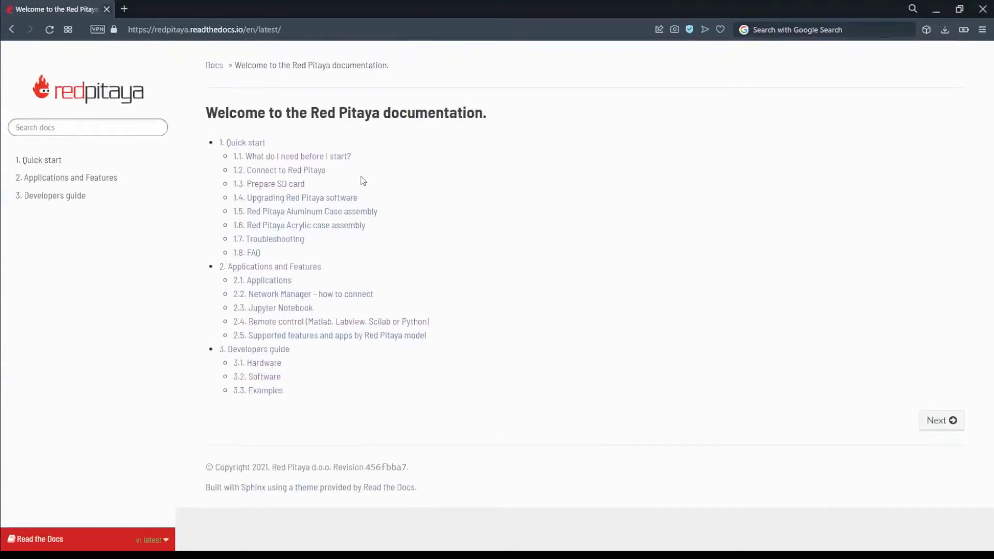
{"action": "left_click", "coordinate": [290, 190]}
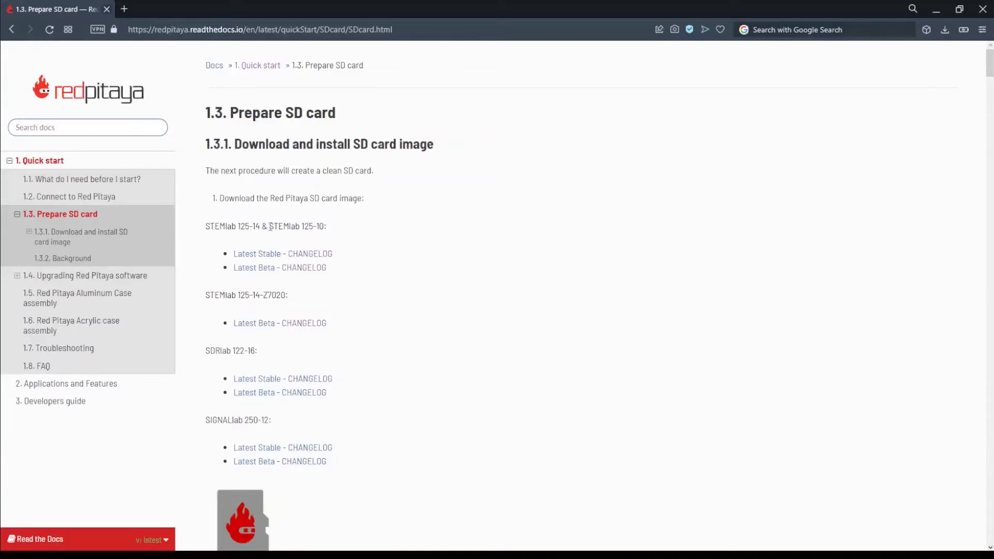
- Highlight the STEMlab 125-10 model name and its Latest Stable download link
{"action": "left_click_drag", "start_coordinate": [270, 227], "coordinate": [322, 227]}
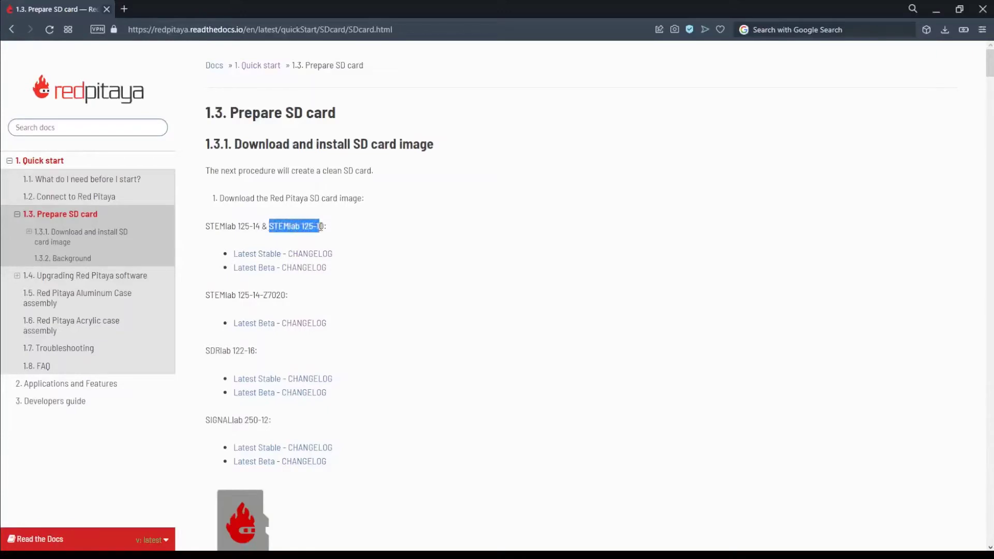
{"action": "left_click", "coordinate": [422, 254]}
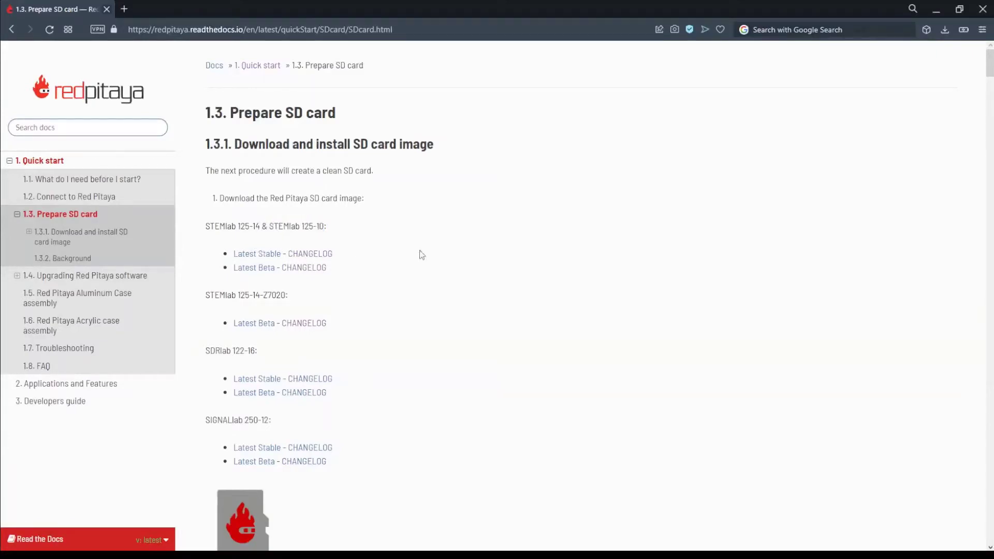
{"action": "left_click_drag", "start_coordinate": [236, 255], "coordinate": [277, 252]}
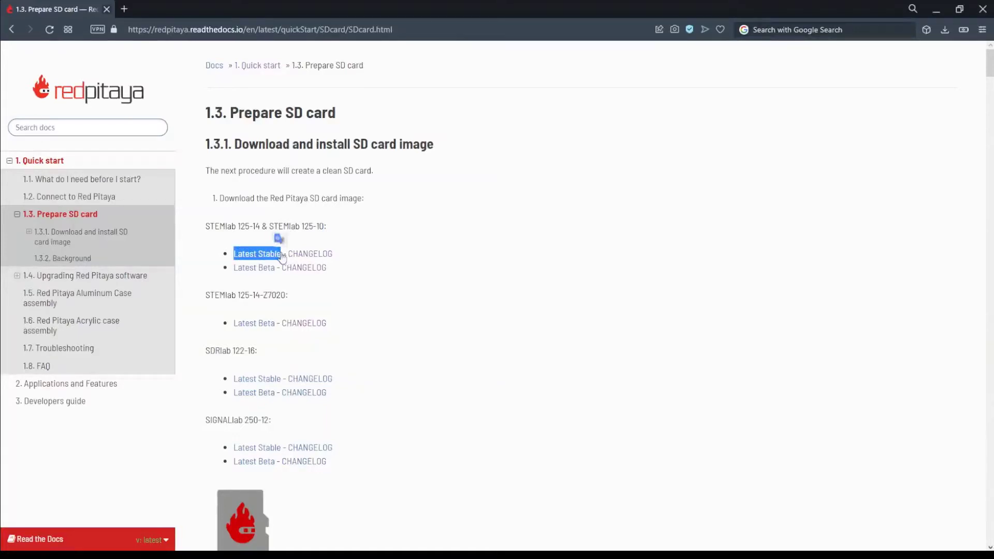
{"action": "left_click", "coordinate": [445, 234]}
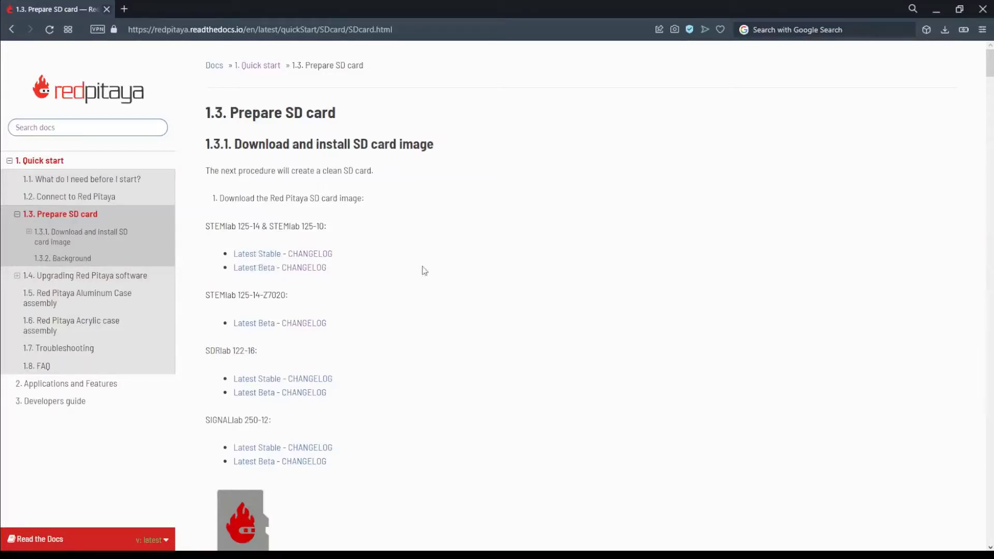
{"action": "scroll", "coordinate": [424, 270], "scroll_direction": "down", "scroll_amount": 3}
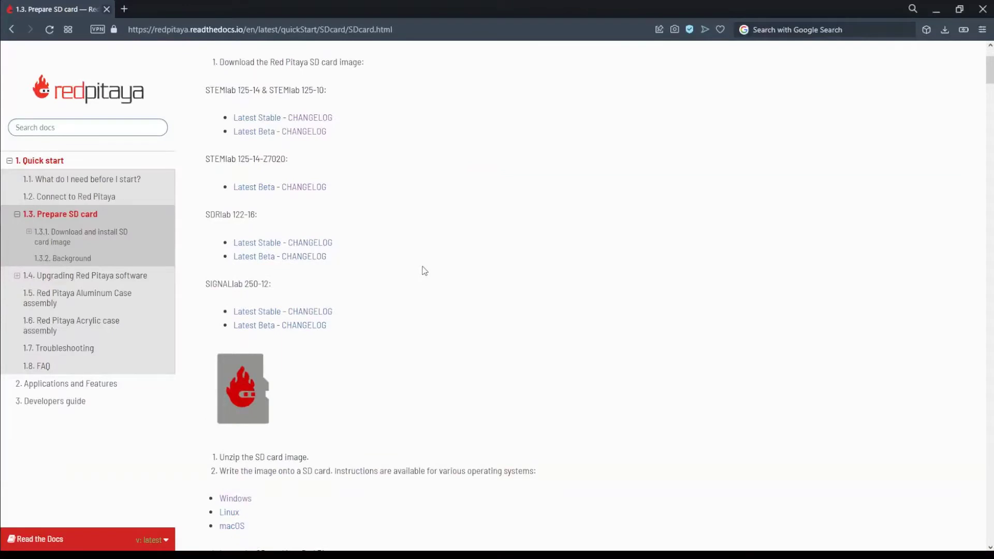
{"action": "scroll", "coordinate": [425, 271], "scroll_direction": "down", "scroll_amount": 3}
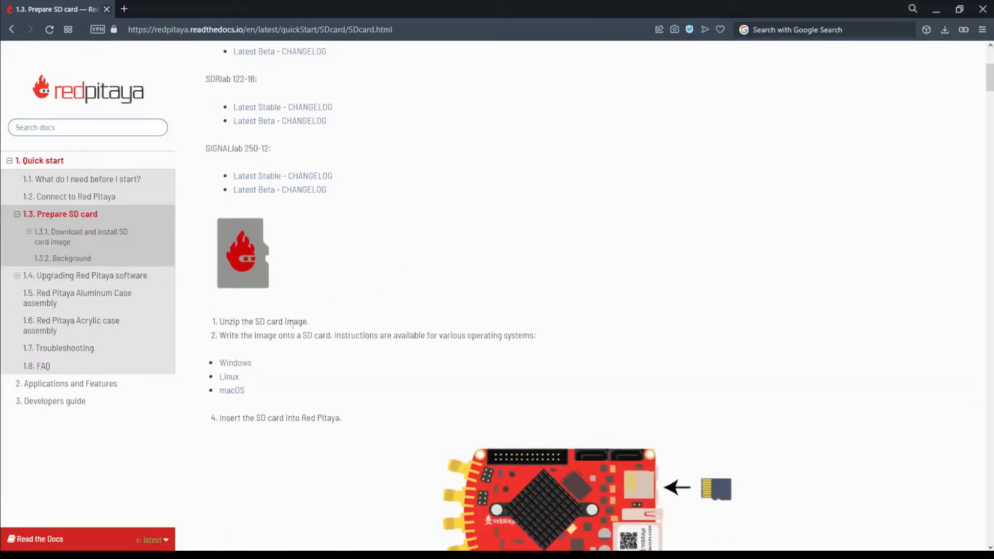
{"action": "scroll", "coordinate": [352, 241], "scroll_direction": "up", "scroll_amount": 6}
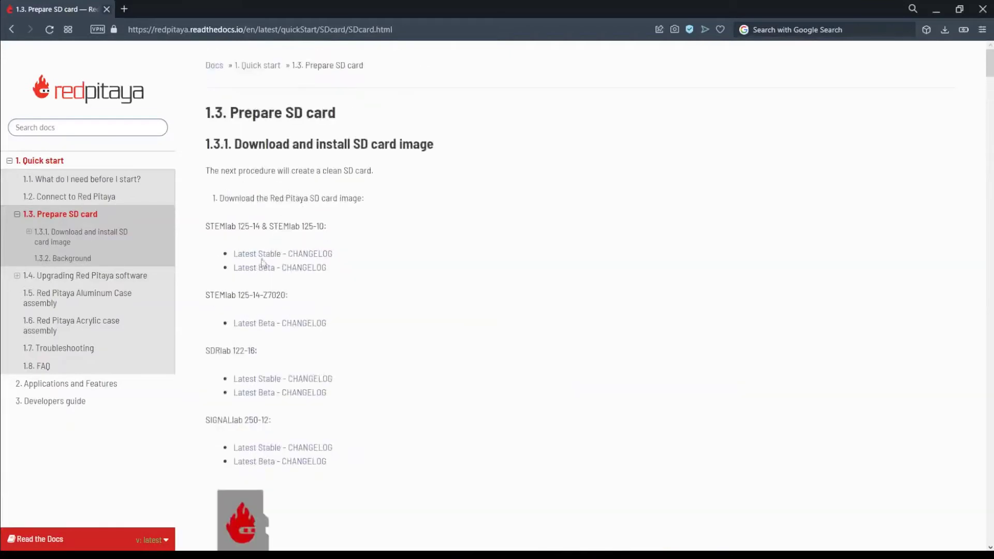
{"action": "scroll", "coordinate": [376, 286], "scroll_direction": "down", "scroll_amount": 3}
{"action": "scroll", "coordinate": [298, 298], "scroll_direction": "down", "scroll_amount": 3}
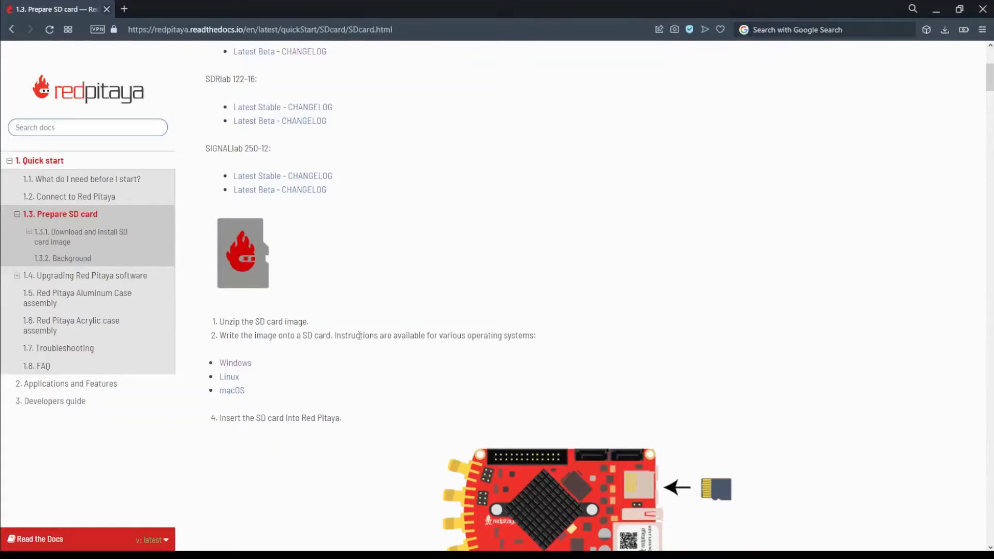
{"action": "scroll", "coordinate": [413, 347], "scroll_direction": "down", "scroll_amount": 9}
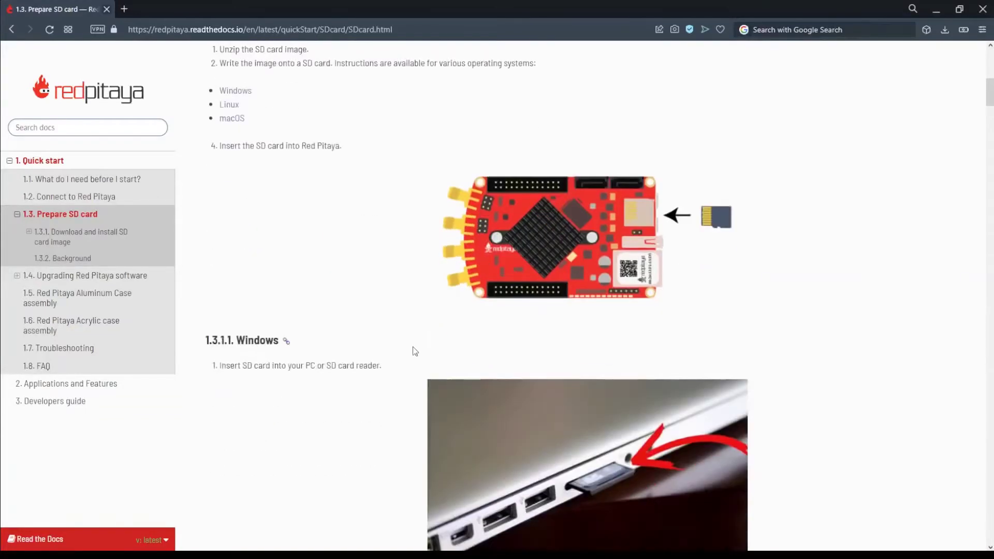
{"action": "scroll", "coordinate": [346, 299], "scroll_direction": "down", "scroll_amount": 3}
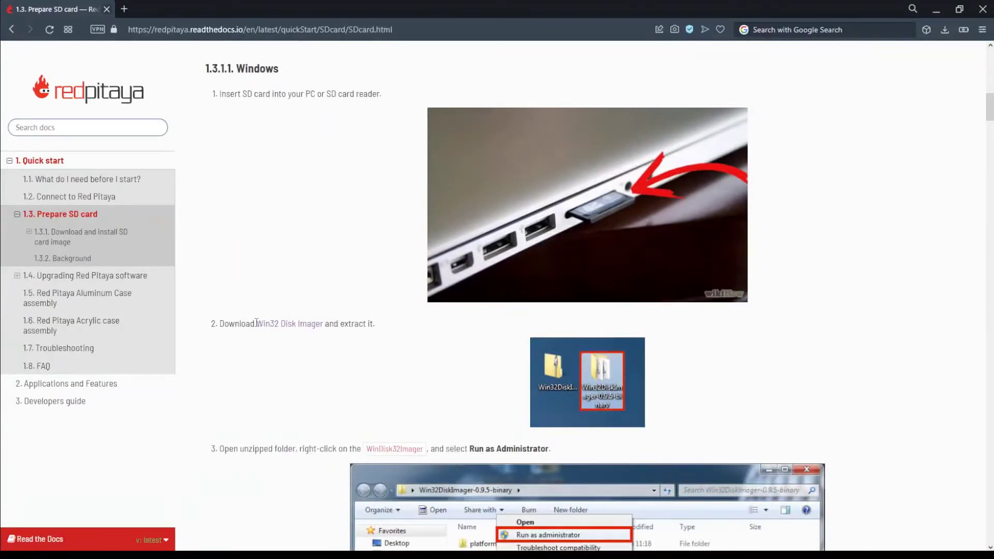
{"action": "left_click_drag", "start_coordinate": [257, 323], "coordinate": [323, 323]}
{"action": "left_click", "coordinate": [303, 345]}
{"action": "scroll", "coordinate": [304, 339], "scroll_direction": "down", "scroll_amount": 3}
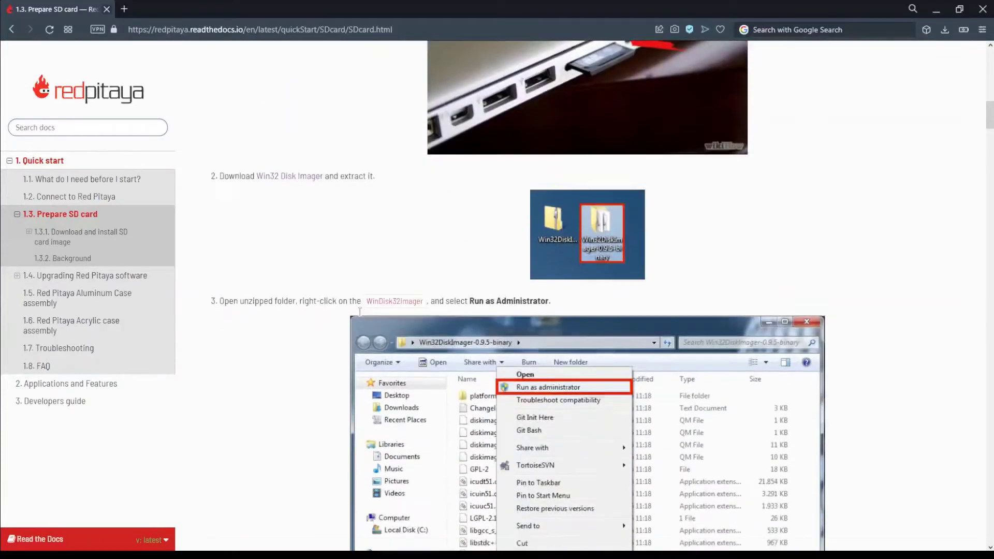
{"action": "scroll", "coordinate": [360, 311], "scroll_direction": "down", "scroll_amount": 2}
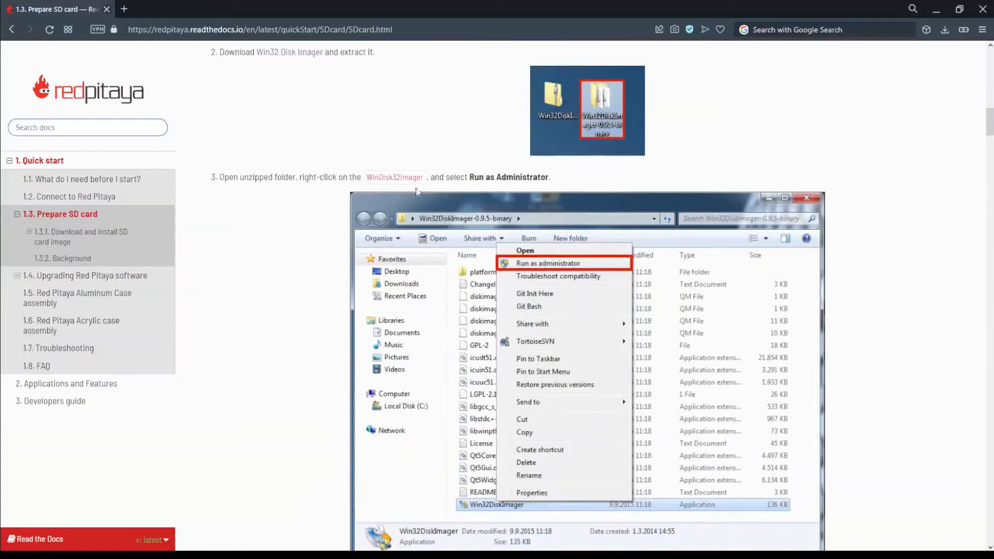
{"action": "scroll", "coordinate": [434, 218], "scroll_direction": "down", "scroll_amount": 3}
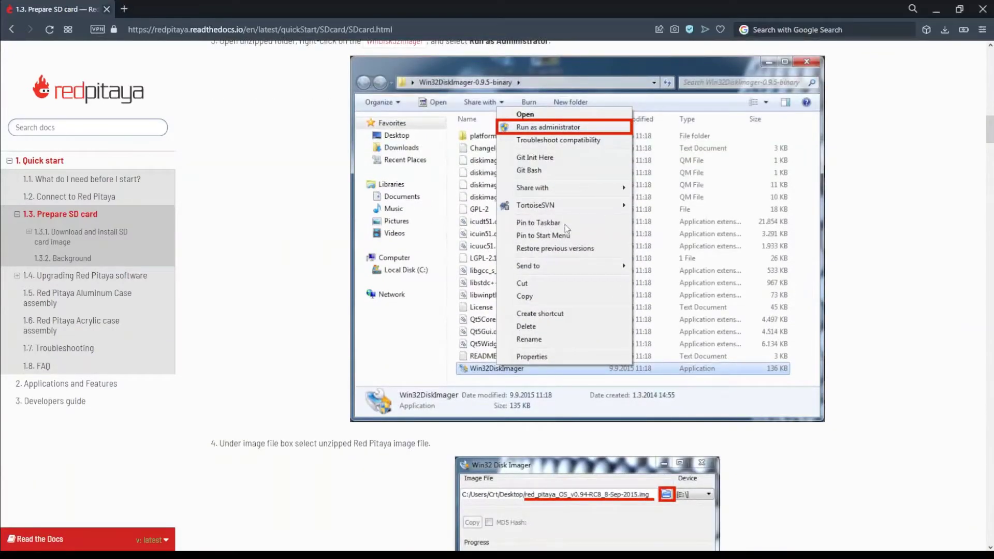
{"action": "scroll", "coordinate": [567, 228], "scroll_direction": "down", "scroll_amount": 5}
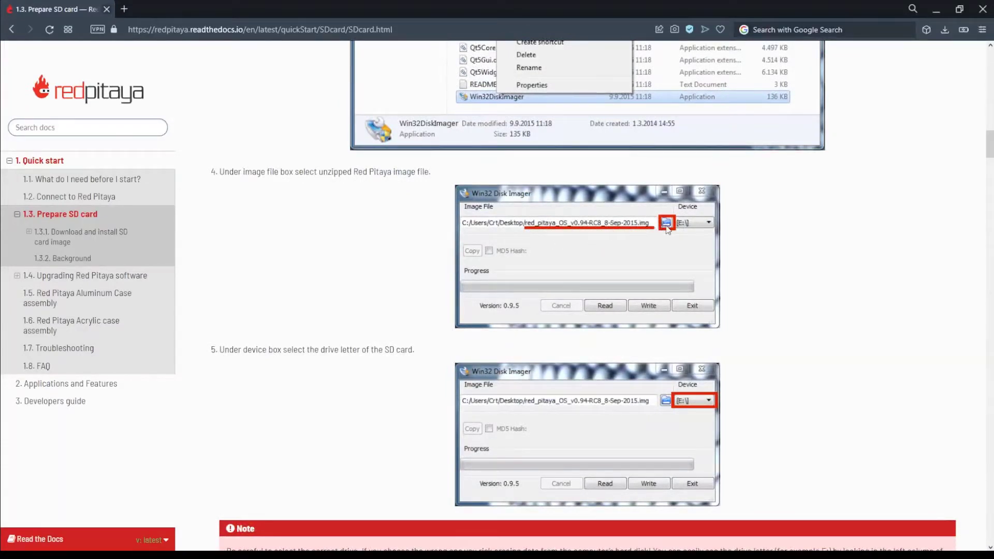
{"action": "scroll", "coordinate": [676, 254], "scroll_direction": "down", "scroll_amount": 3}
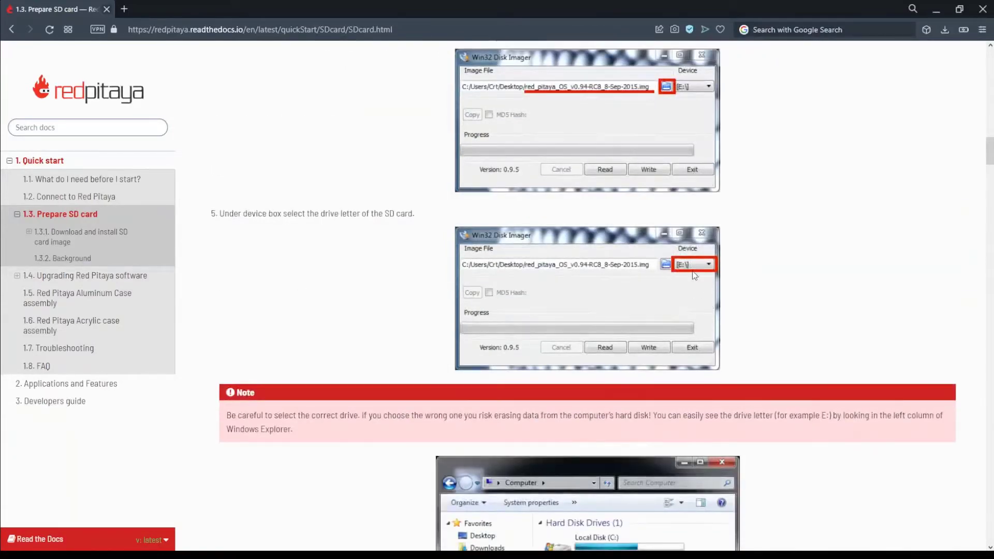
{"action": "scroll", "coordinate": [684, 272], "scroll_direction": "down", "scroll_amount": 3}
{"action": "scroll", "coordinate": [551, 456], "scroll_direction": "down", "scroll_amount": 3}
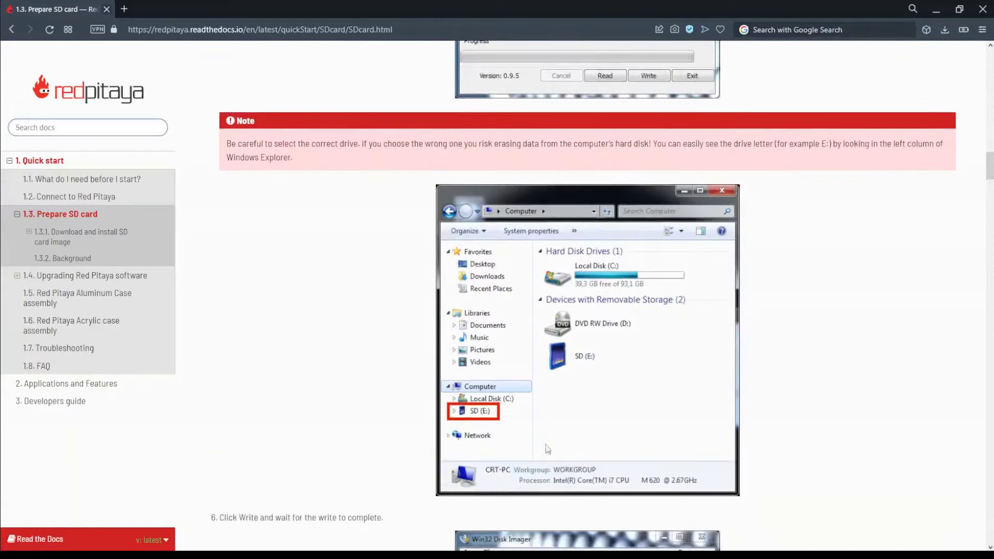
{"action": "scroll", "coordinate": [610, 319], "scroll_direction": "up", "scroll_amount": 1}
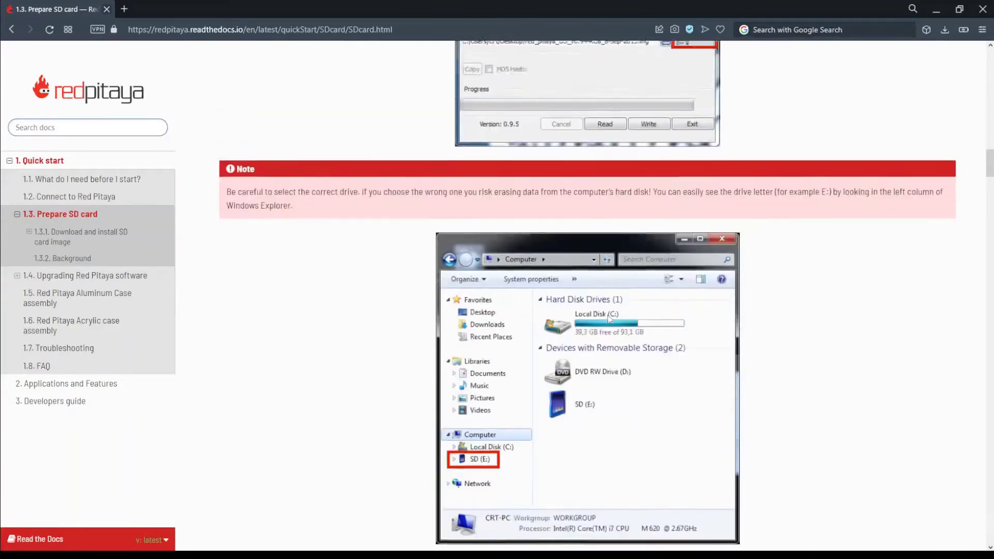
{"action": "scroll", "coordinate": [633, 307], "scroll_direction": "up", "scroll_amount": 5}
{"action": "scroll", "coordinate": [686, 275], "scroll_direction": "up", "scroll_amount": 3}
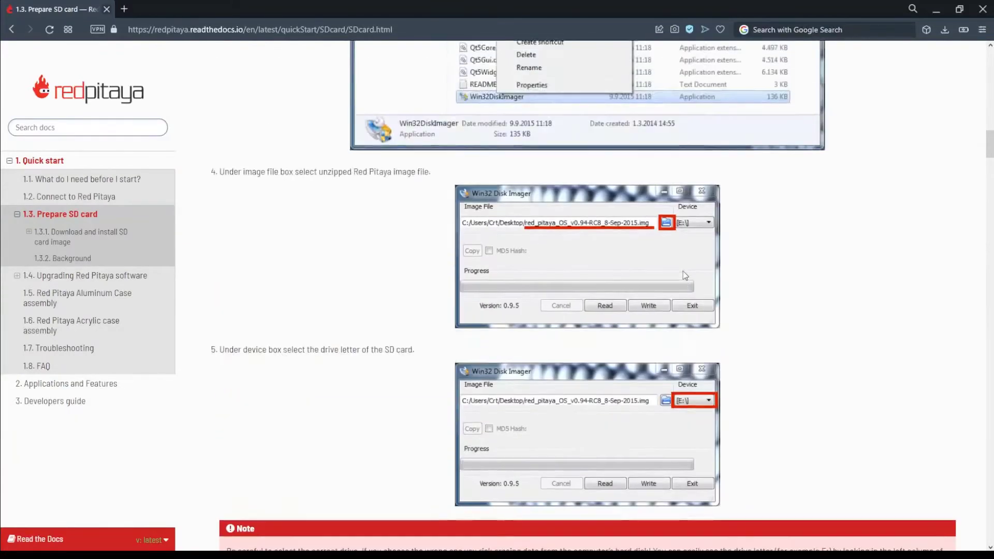
- Open the STEMlab OS zip archive in the Red Pitaya folder
{"action": "scroll", "coordinate": [567, 339], "scroll_direction": "down", "scroll_amount": 1}
{"action": "scroll", "coordinate": [496, 314], "scroll_direction": "down", "scroll_amount": 15}
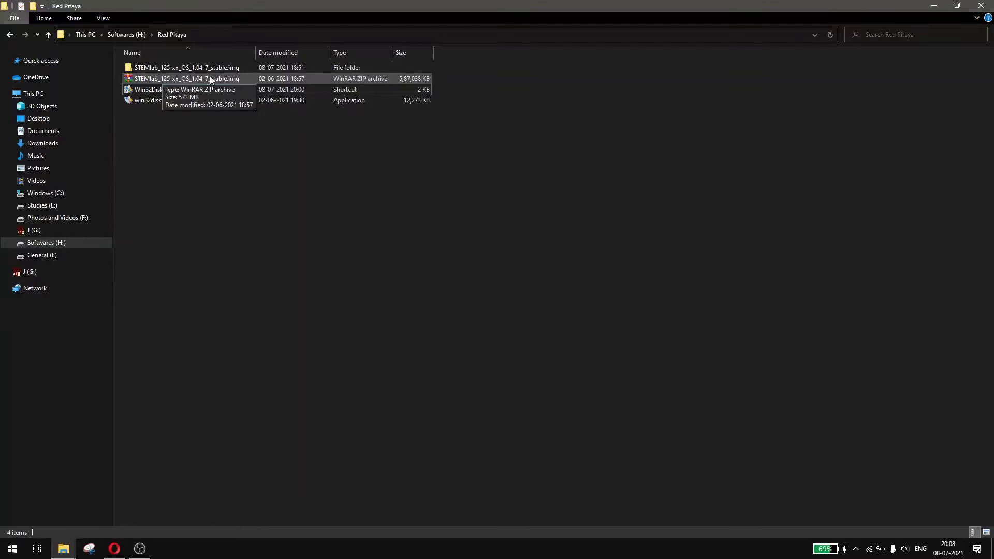
{"action": "double_click", "coordinate": [192, 80]}
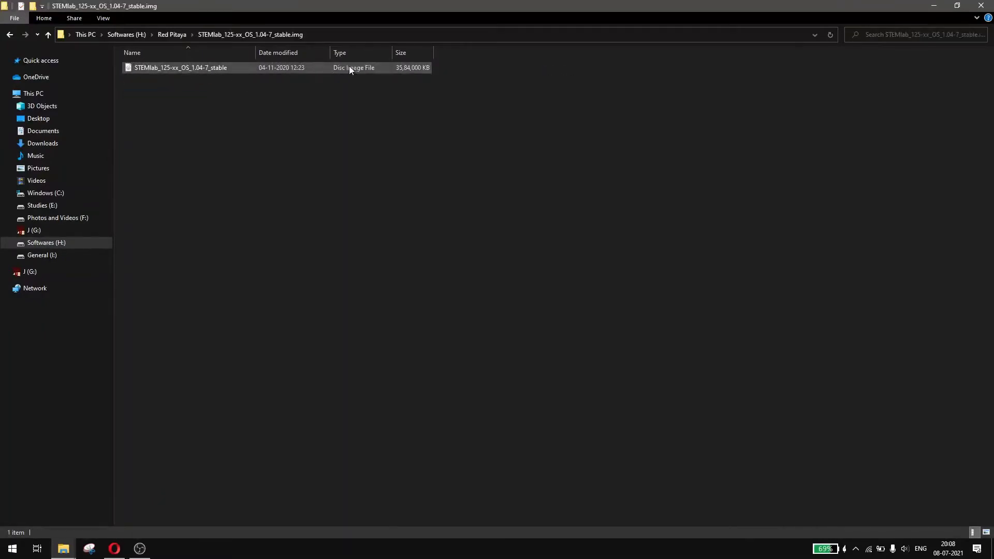
- Return to the Red Pitaya folder on Softwares (H:) and launch Win32DiskImager from its shortcut
{"action": "left_click", "coordinate": [9, 34]}
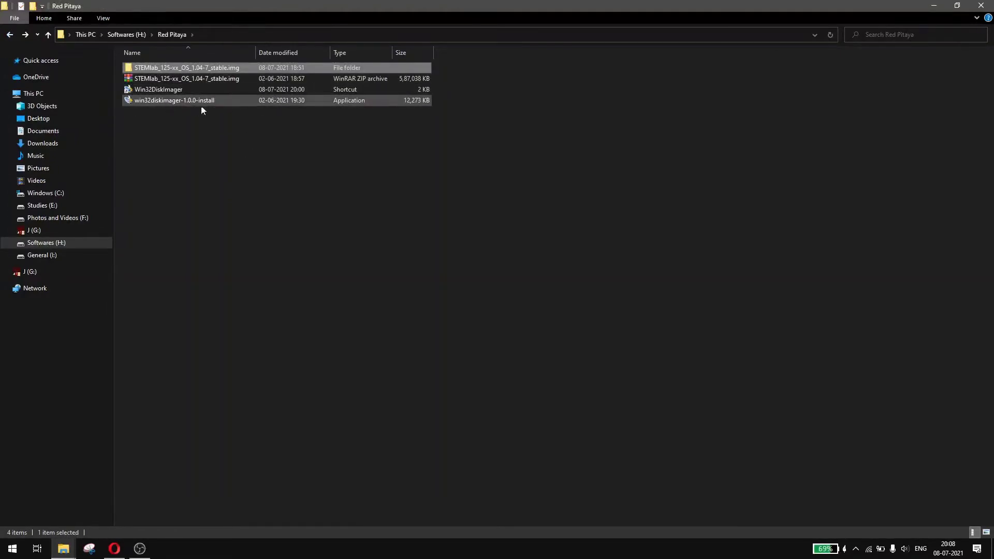
{"action": "left_click", "coordinate": [255, 133]}
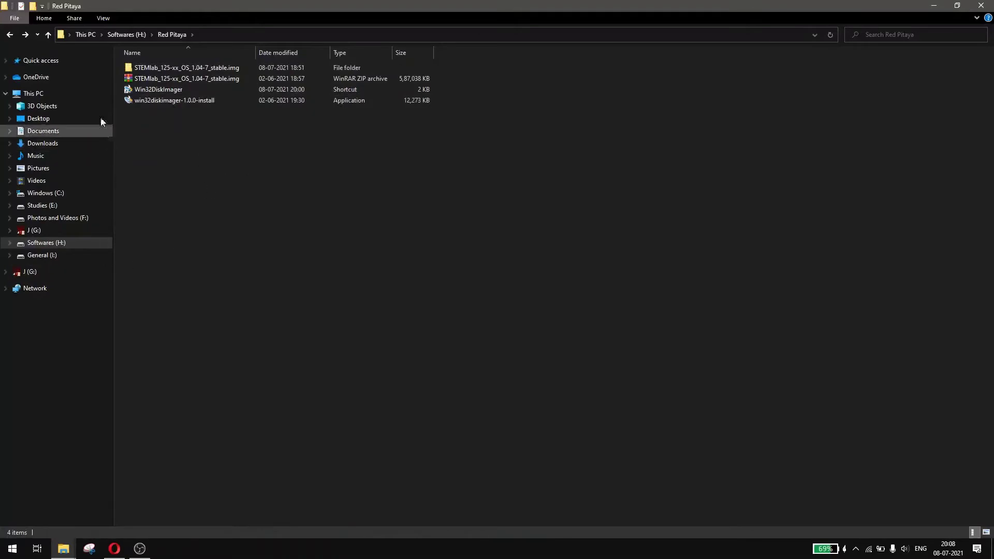
{"action": "left_click", "coordinate": [88, 95]}
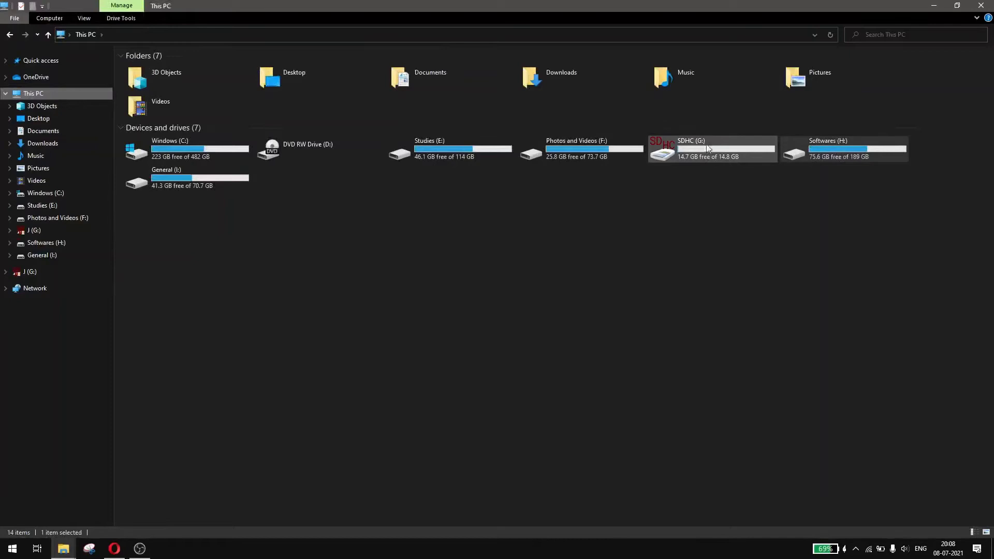
{"action": "left_click", "coordinate": [9, 34]}
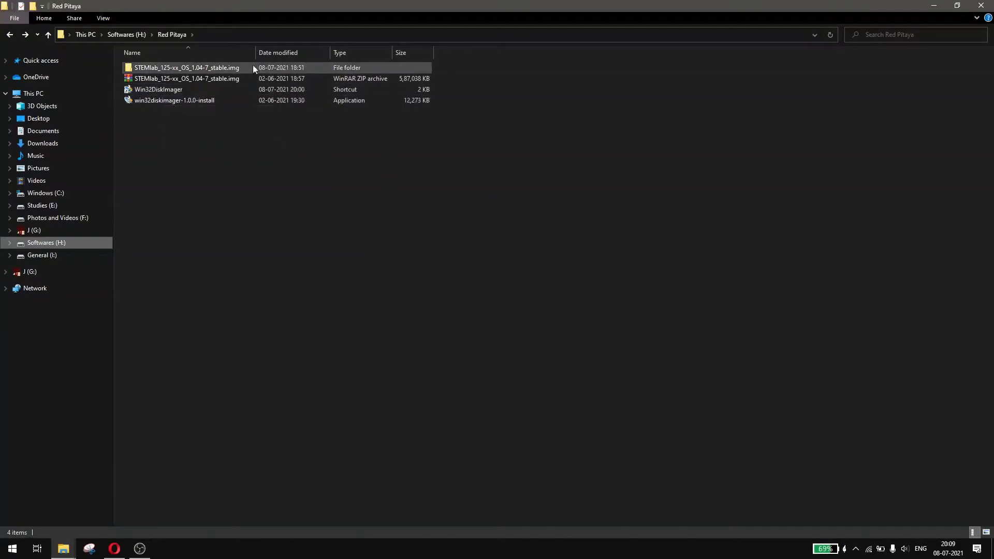
{"action": "double_click", "coordinate": [229, 89]}
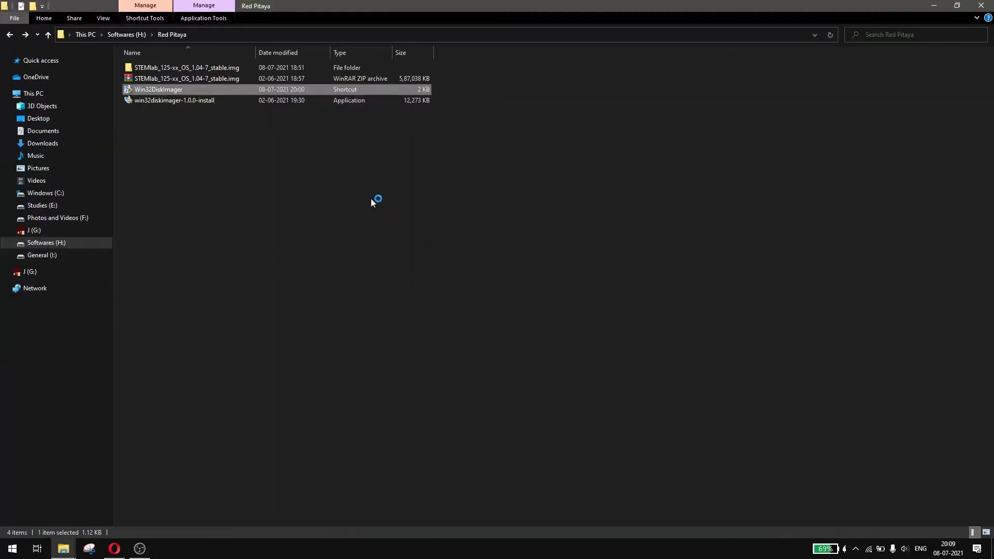
- Choose STEMlab_125-xx_OS_1.04-7_stable.img from H:\Red Pitaya as the image file
{"action": "left_click", "coordinate": [577, 214]}
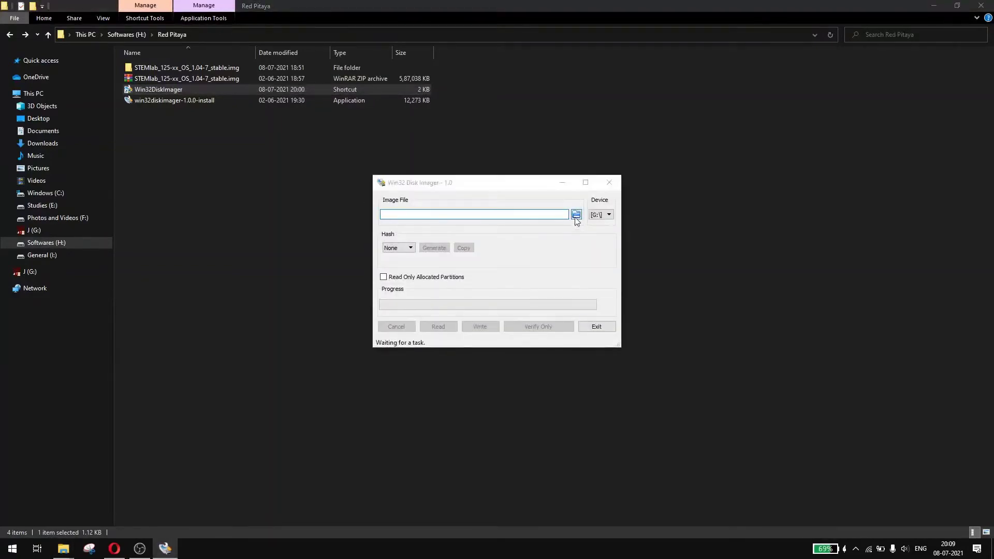
{"action": "left_click", "coordinate": [431, 253]}
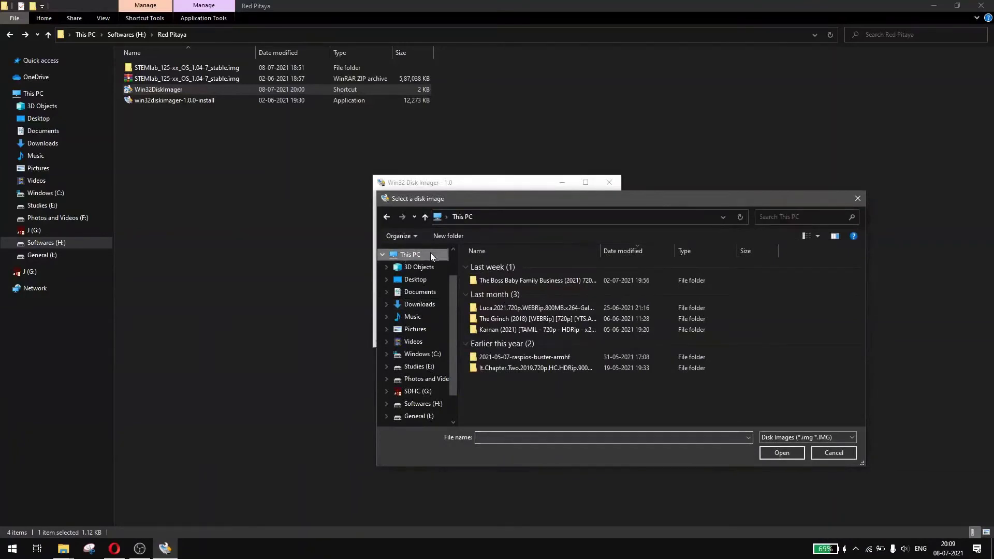
{"action": "scroll", "coordinate": [621, 316], "scroll_direction": "down", "scroll_amount": 3}
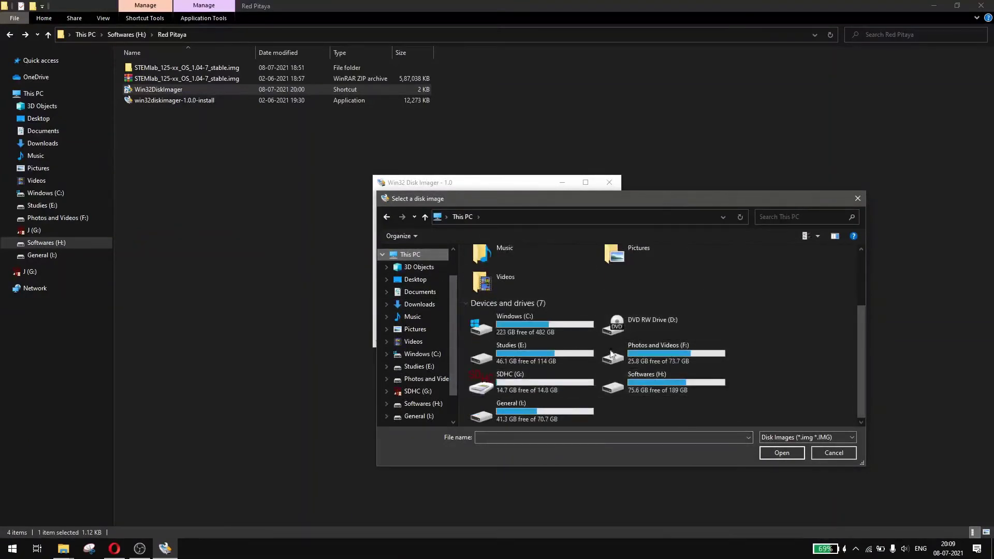
{"action": "left_click", "coordinate": [714, 388]}
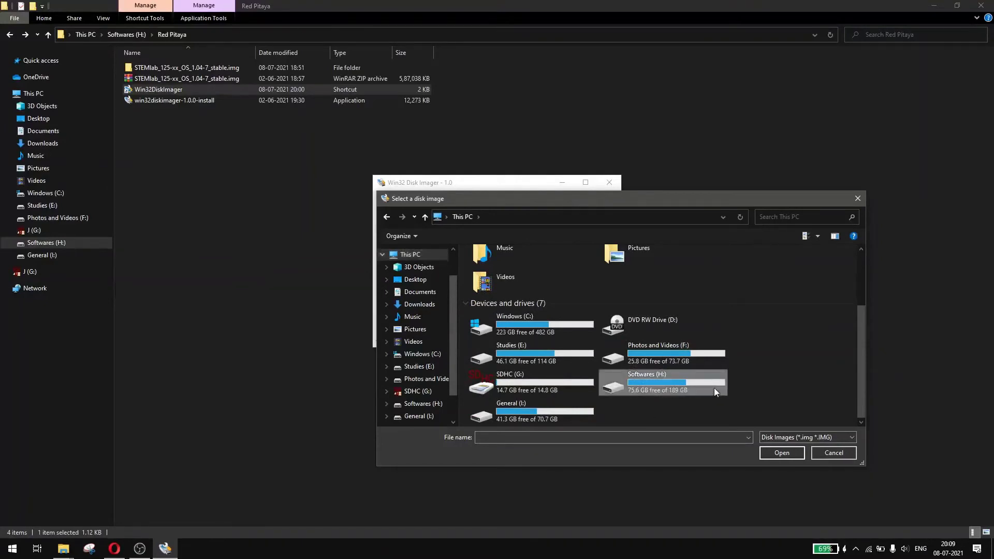
{"action": "double_click", "coordinate": [714, 387]}
{"action": "scroll", "coordinate": [552, 307], "scroll_direction": "down", "scroll_amount": 3}
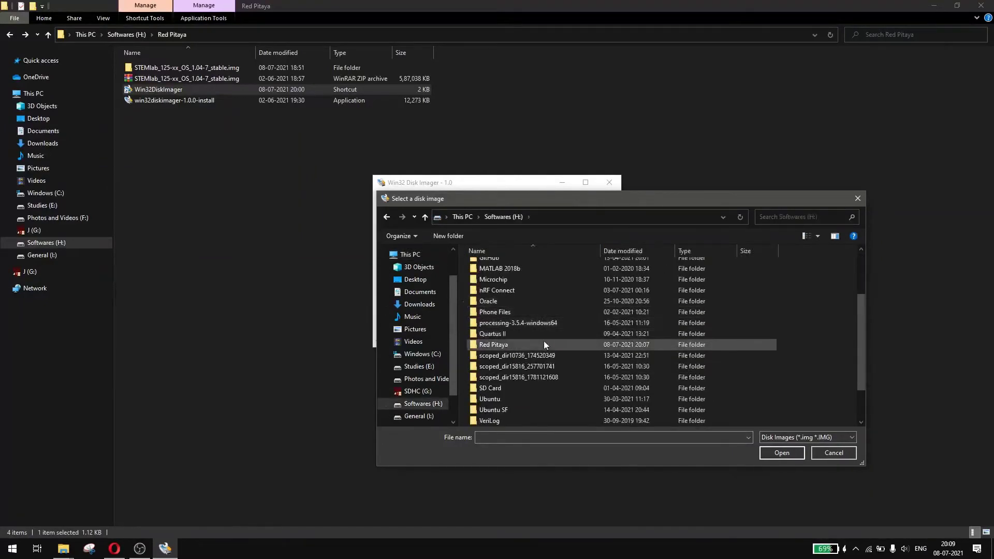
{"action": "double_click", "coordinate": [544, 343]}
{"action": "double_click", "coordinate": [557, 265]}
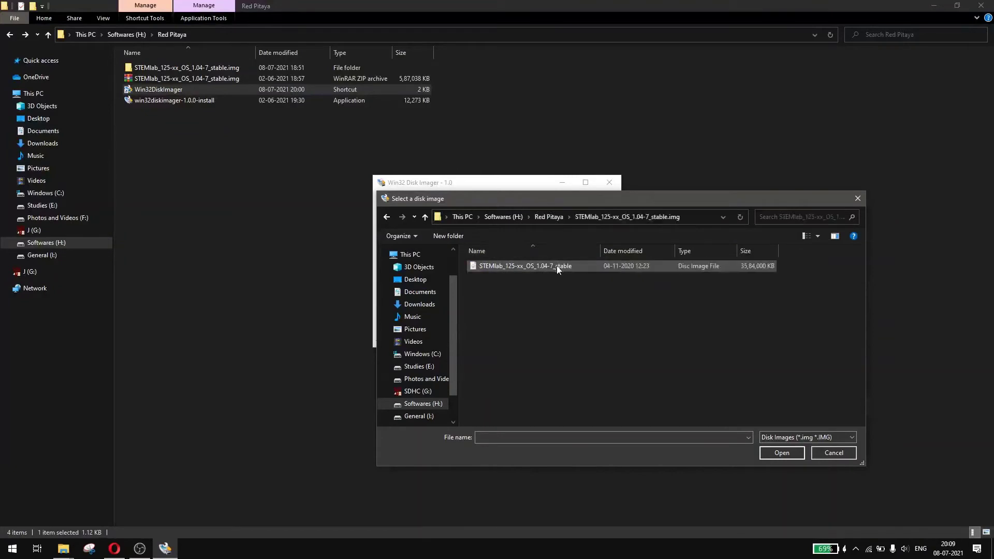
{"action": "left_click", "coordinate": [529, 266]}
{"action": "left_click", "coordinate": [777, 459]}
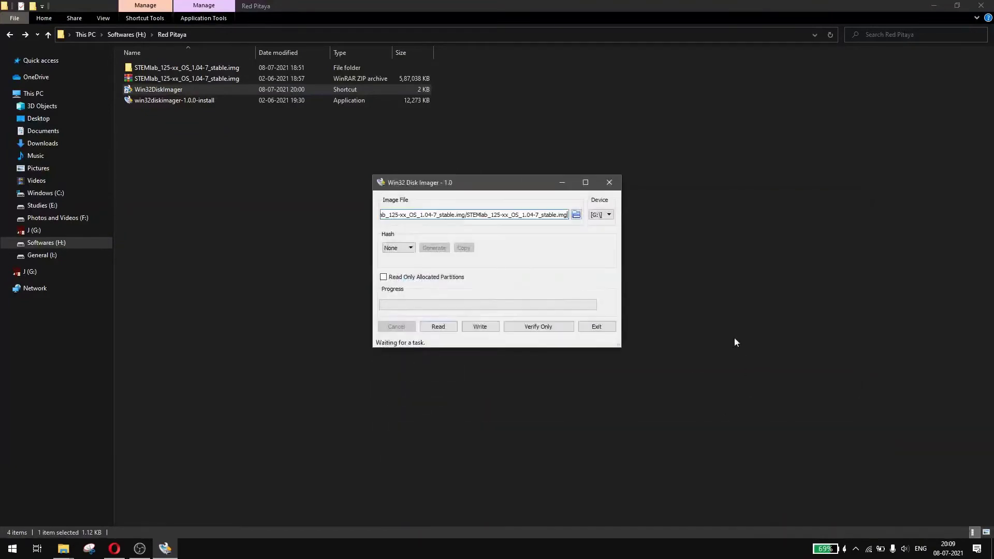
- Set the target device to G: and write the image, confirming the overwrite
{"action": "left_click", "coordinate": [608, 214]}
{"action": "left_click", "coordinate": [609, 226]}
{"action": "left_click", "coordinate": [482, 327]}
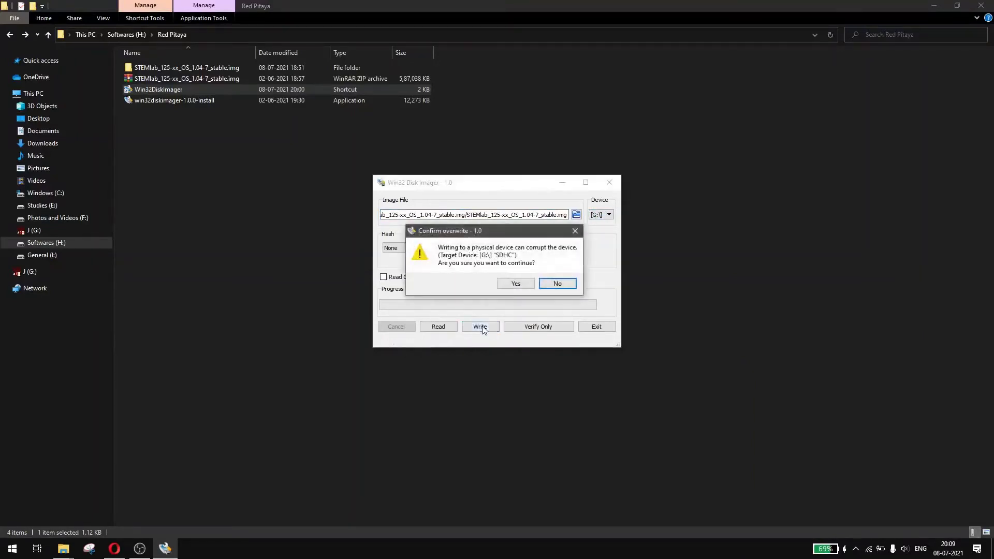
{"action": "left_click", "coordinate": [515, 285]}
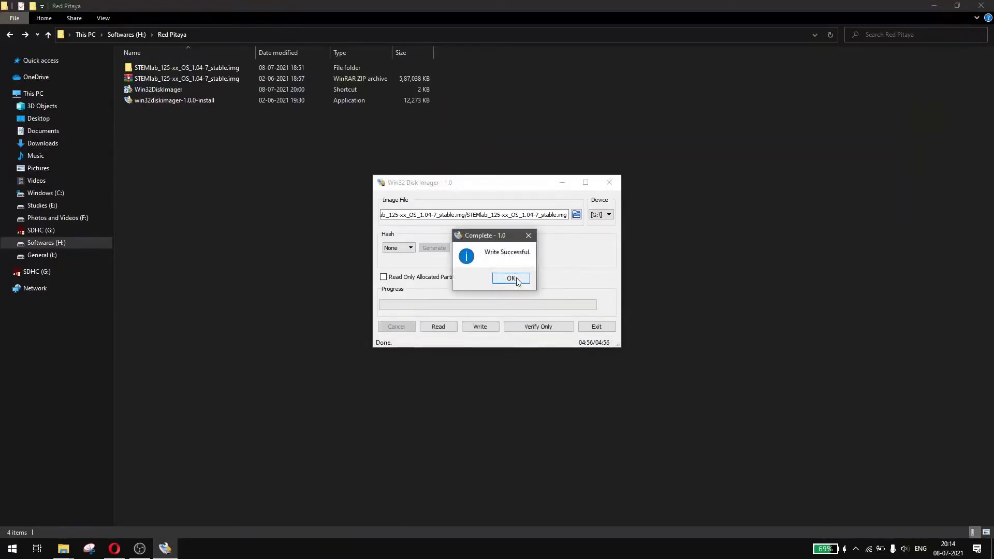
- Dismiss the Write Successful message and show This PC's drives in Explorer
{"action": "left_click", "coordinate": [511, 279]}
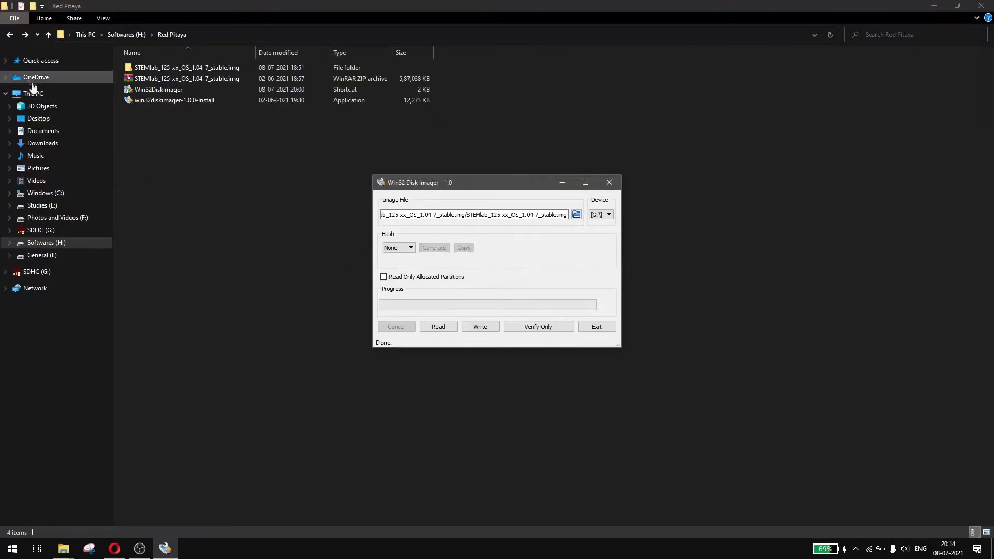
{"action": "left_click", "coordinate": [33, 93]}
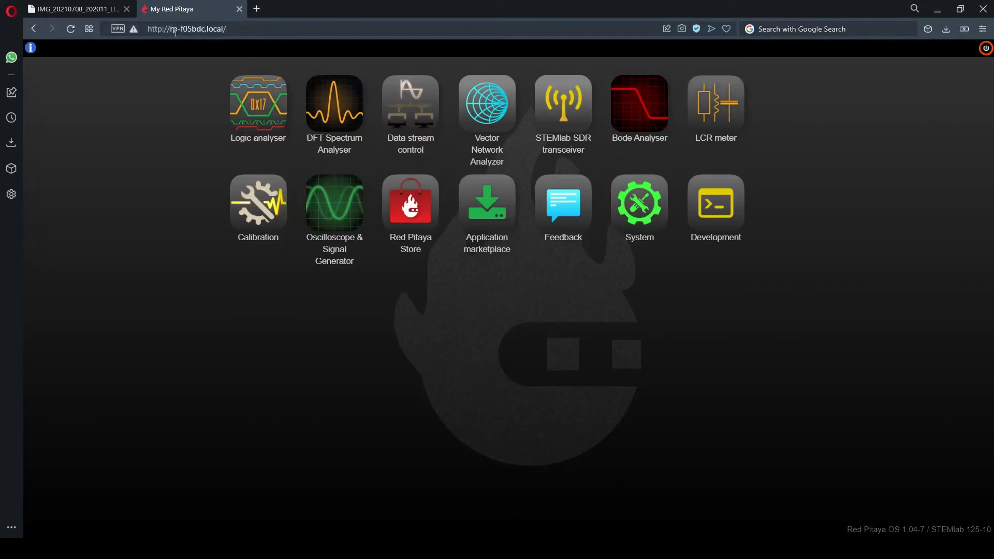
- Launch the Oscilloscope & Signal Generator app from the board's web page
{"action": "left_click", "coordinate": [247, 31]}
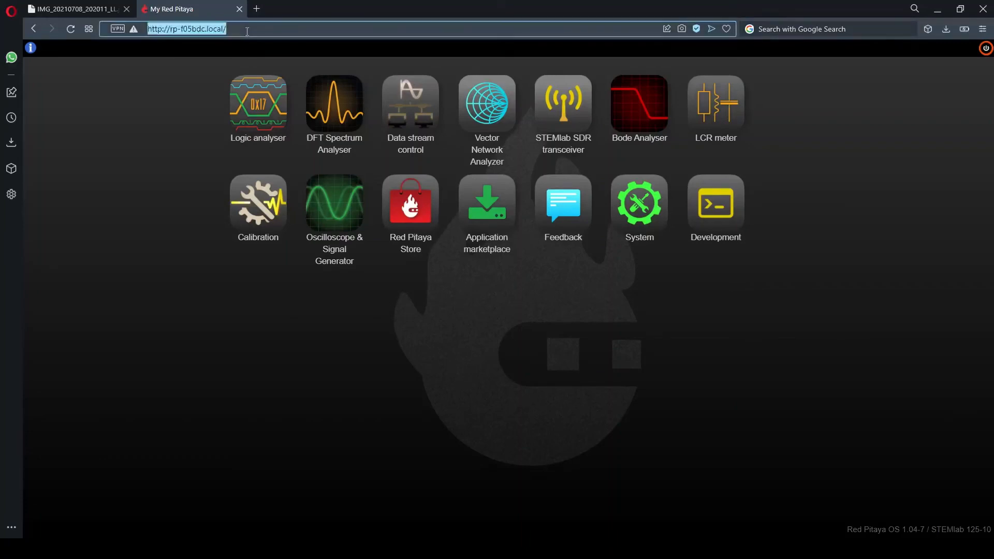
{"action": "left_click", "coordinate": [176, 102]}
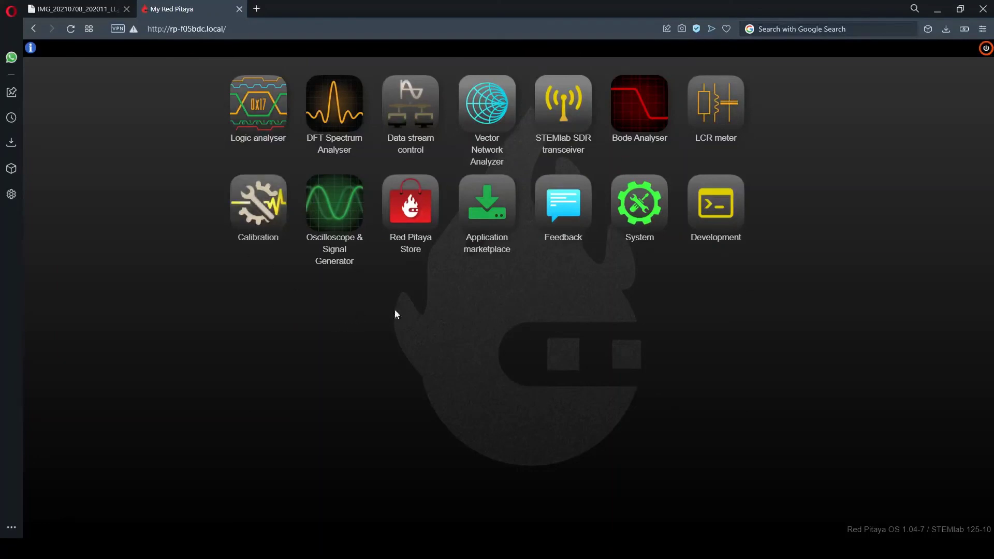
{"action": "left_click", "coordinate": [337, 215]}
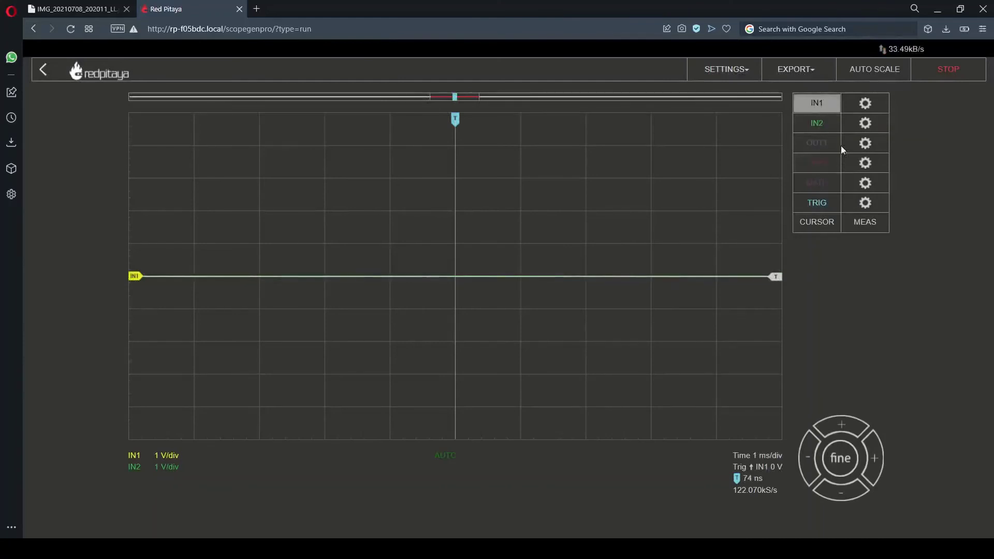
- Turn the OUT1 sine output on, then off, and return to the channel list
{"action": "left_click", "coordinate": [883, 143]}
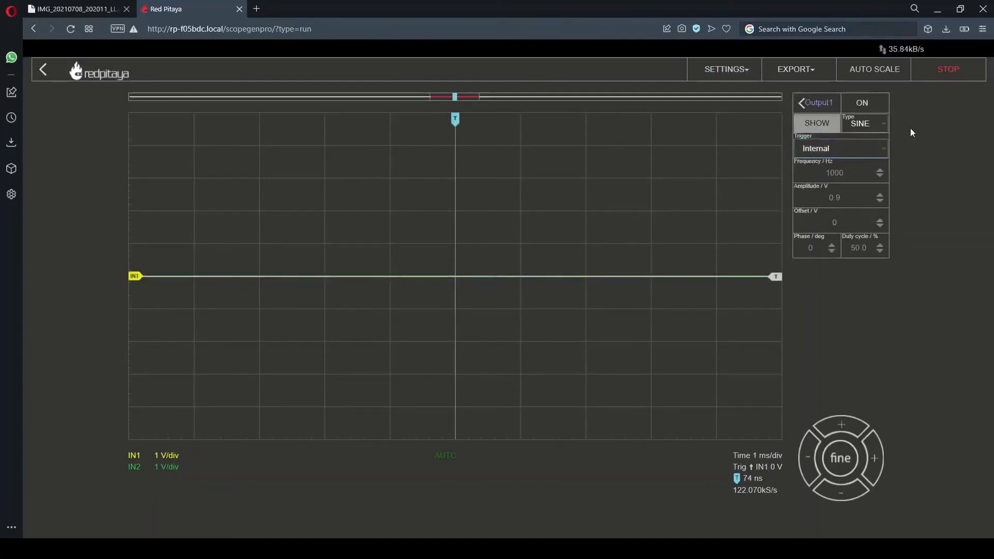
{"action": "left_click", "coordinate": [869, 107]}
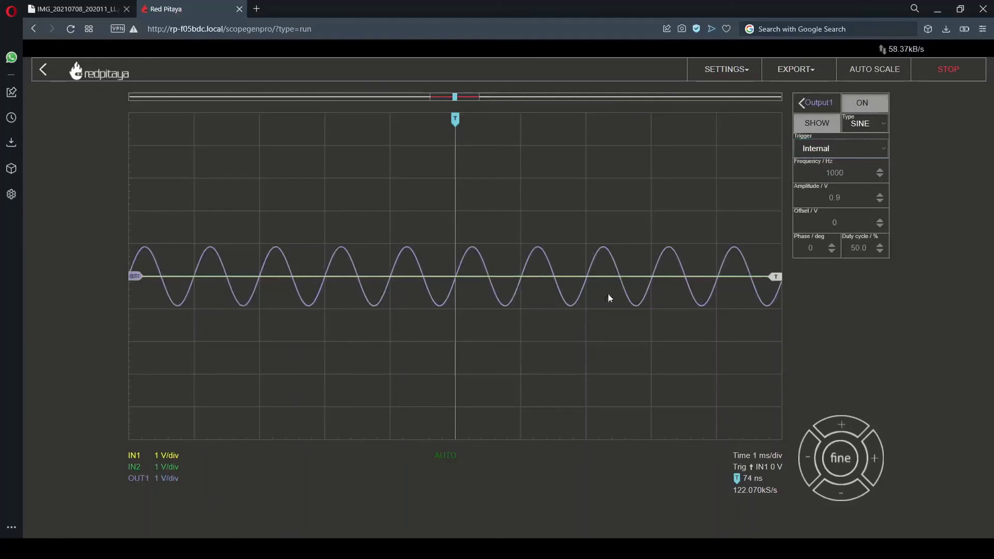
{"action": "left_click", "coordinate": [856, 111]}
{"action": "left_click", "coordinate": [818, 110]}
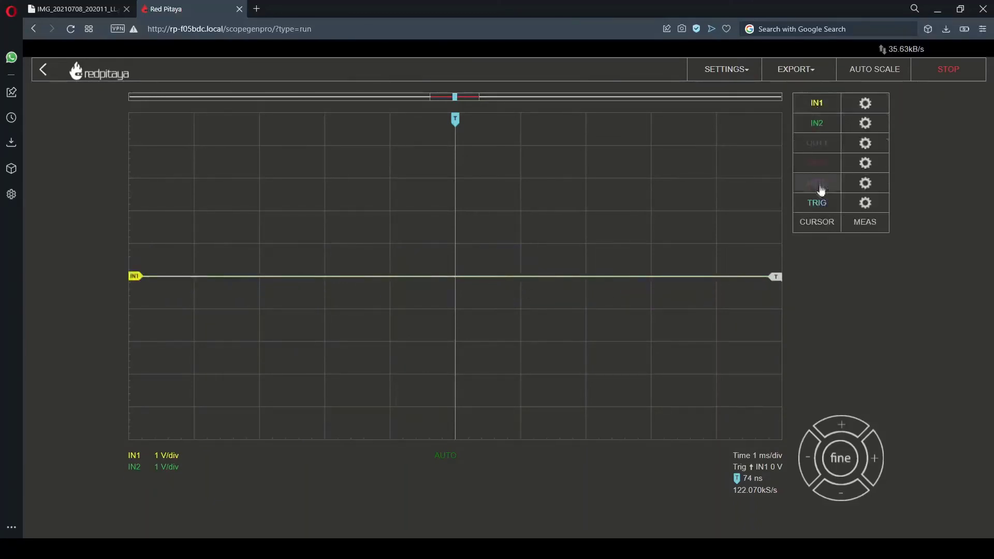